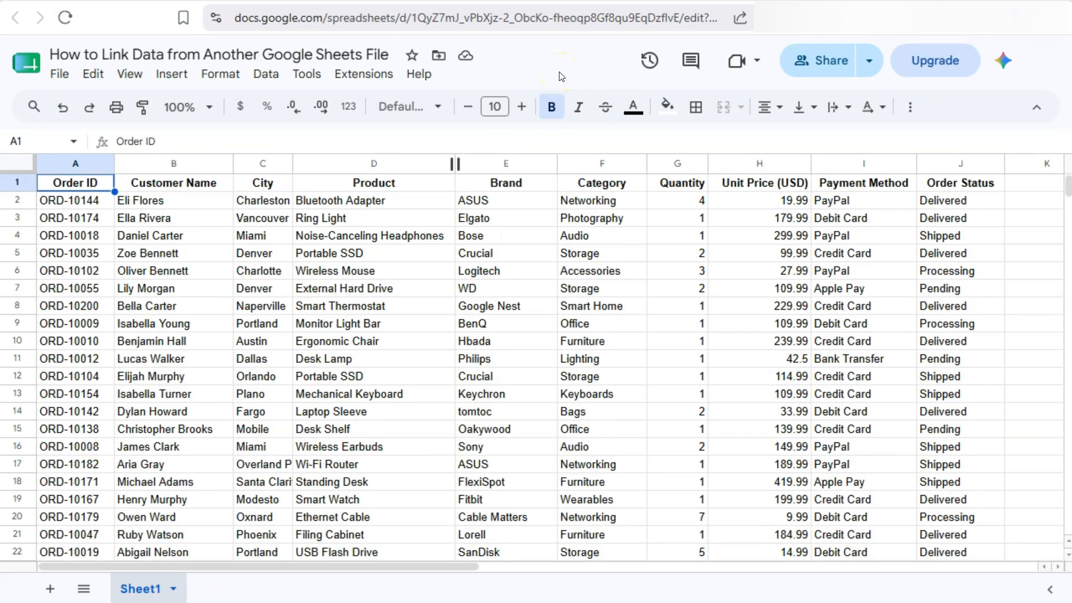
Select the source order spreadsheet's full web address in the browser address bar
{"action": "left_click", "coordinate": [503, 18]}
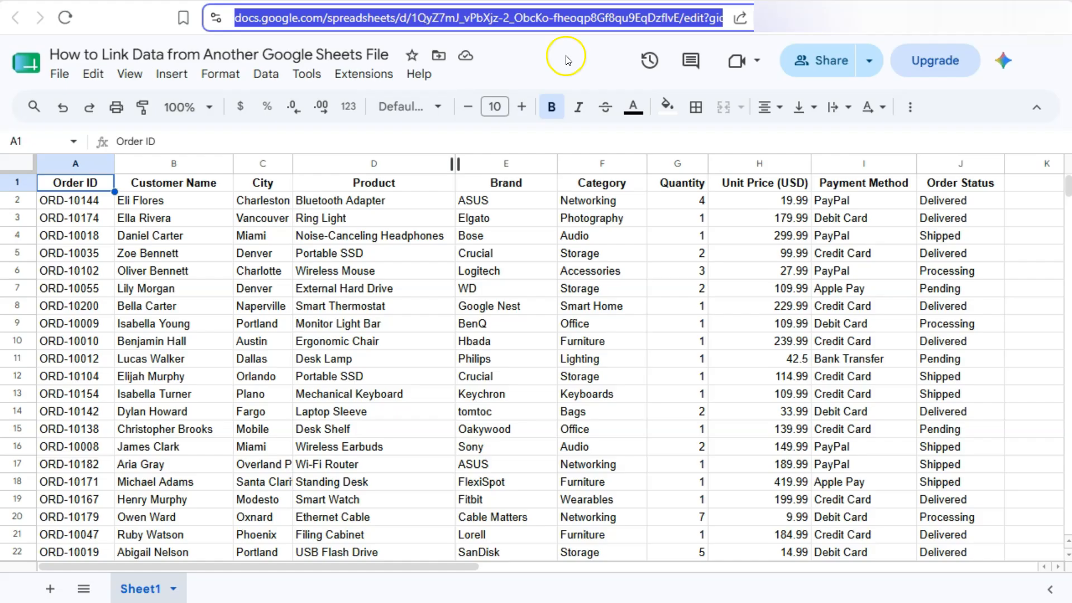
In NEW FILE cell A1, start =IMPORTRANGE( with the source spreadsheet URL pasted inside a quote
{"action": "key", "text": "F11"}
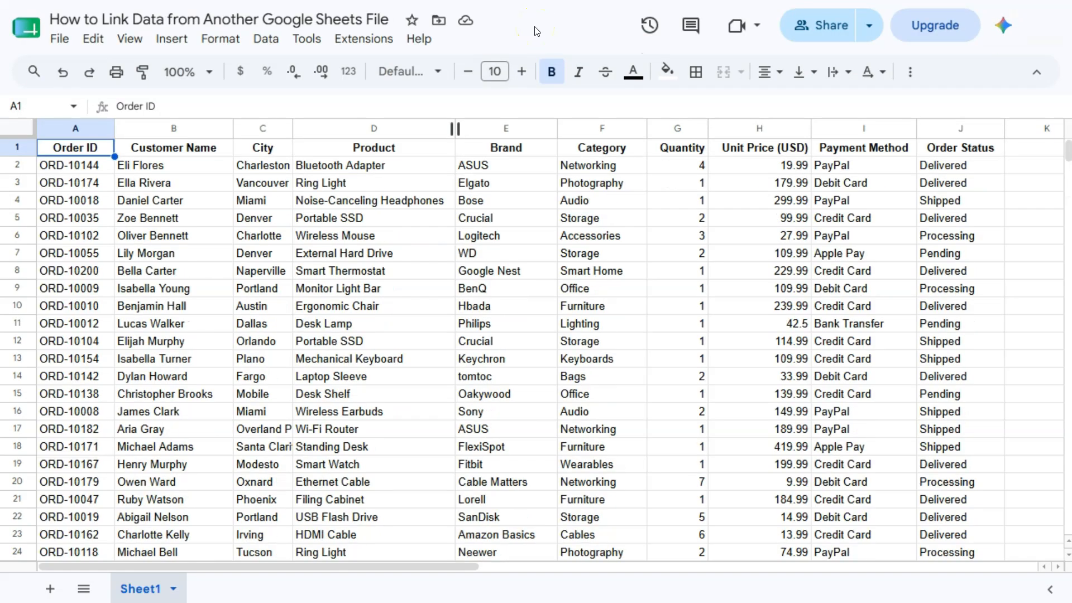
{"action": "key", "text": "ctrl+Tab"}
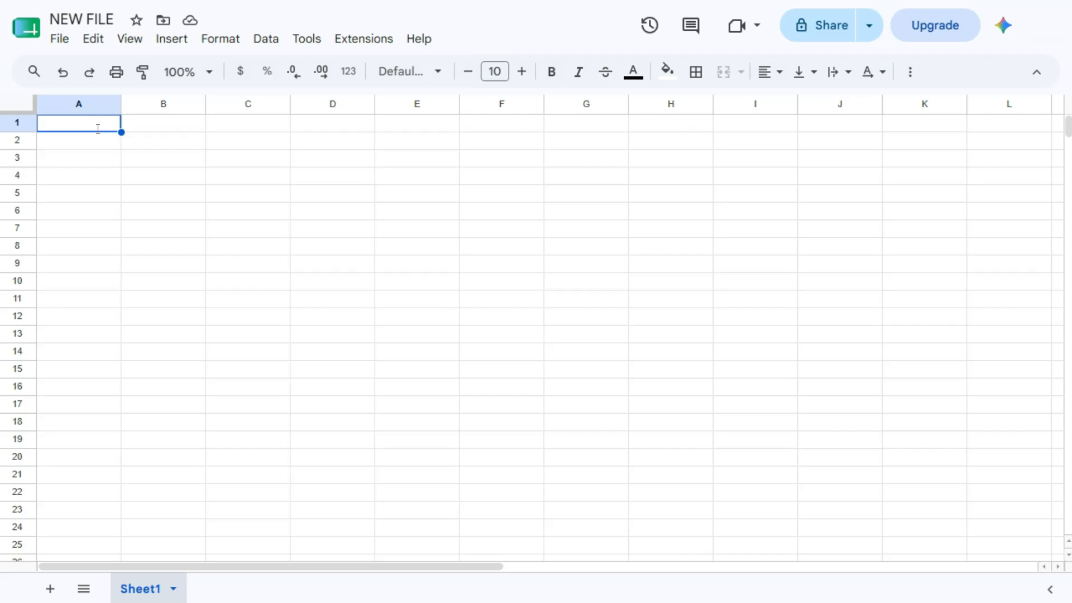
{"action": "type", "text": "="}
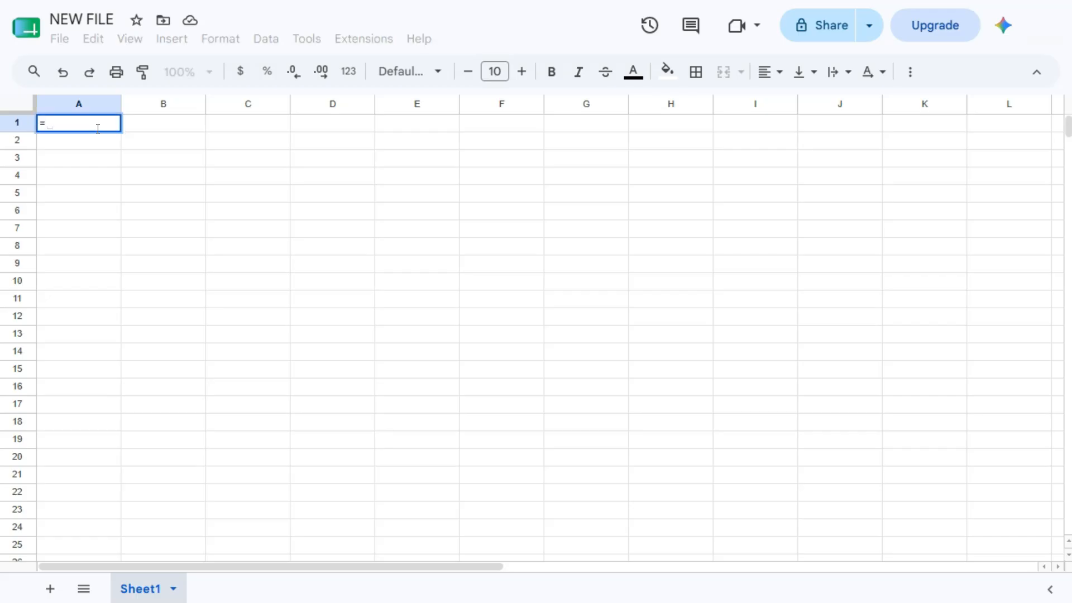
{"action": "type", "text": "impo"}
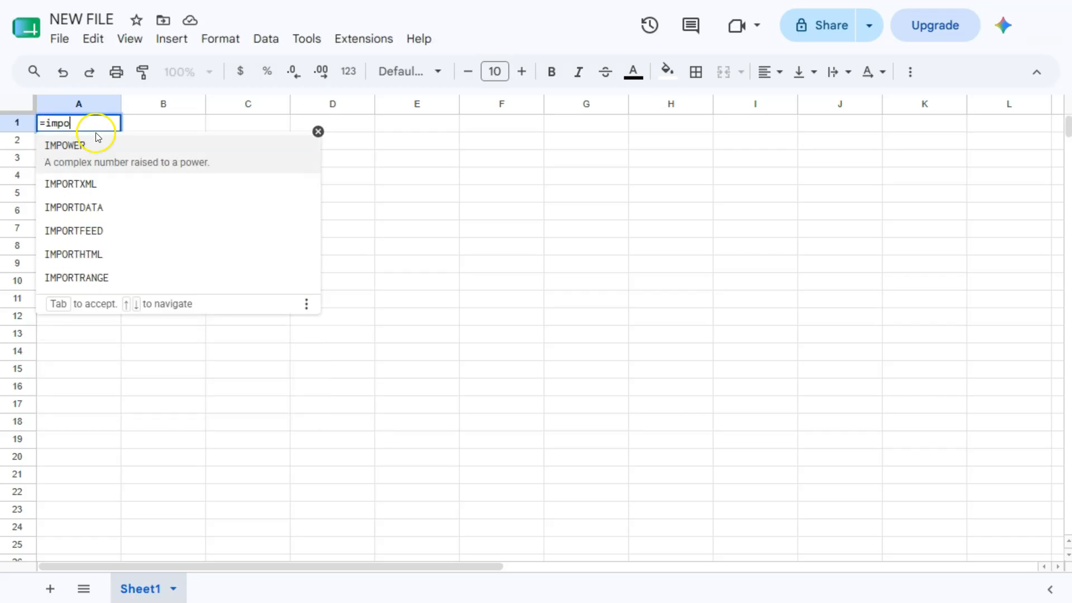
{"action": "left_click", "coordinate": [88, 274]}
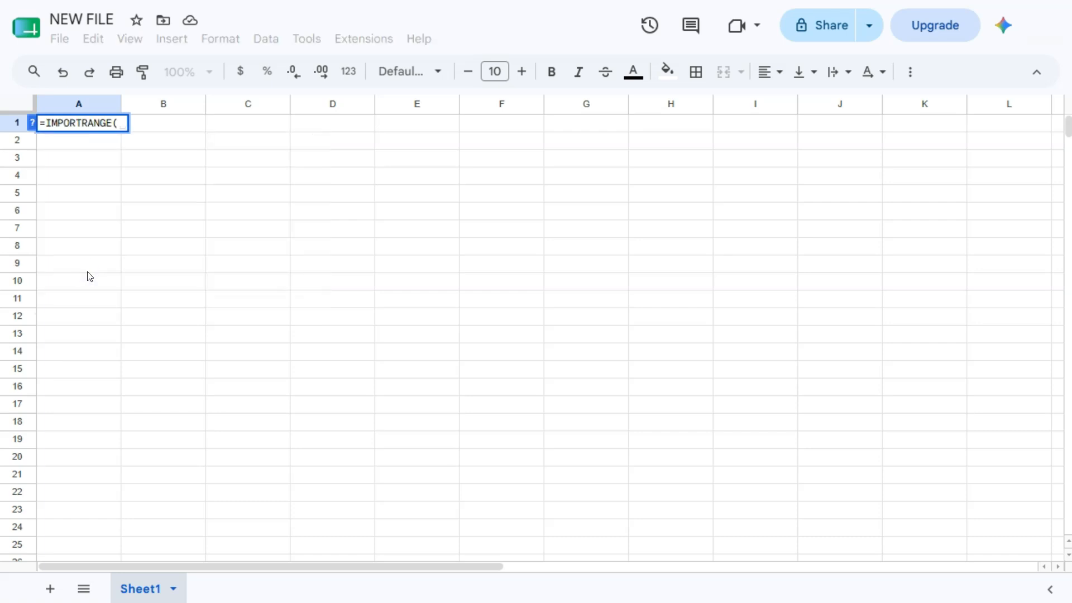
{"action": "left_click", "coordinate": [33, 124]}
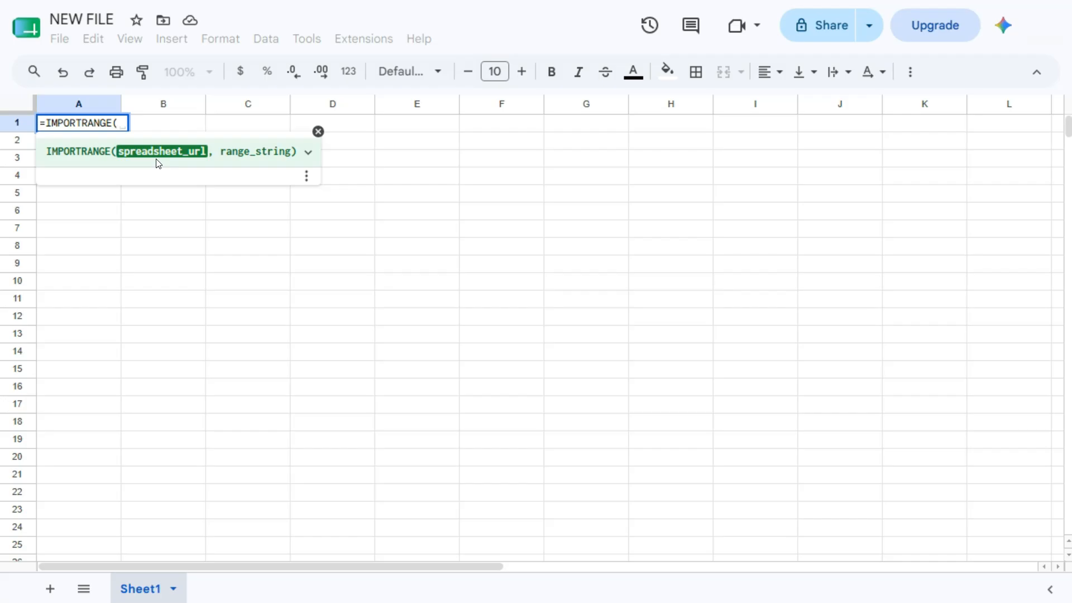
{"action": "left_click", "coordinate": [144, 171]}
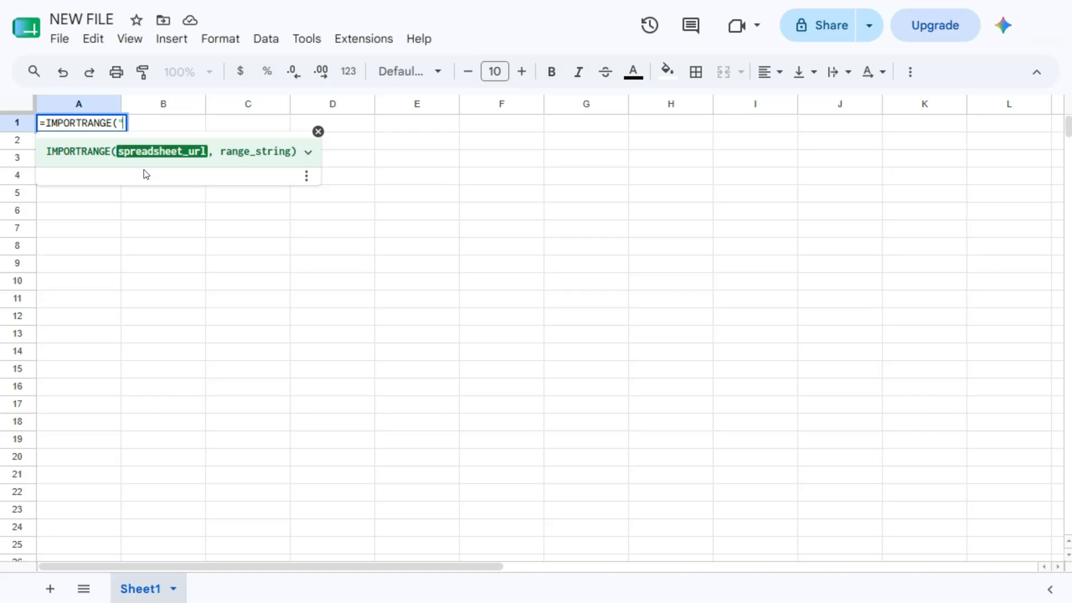
{"action": "type", "text": "\""}
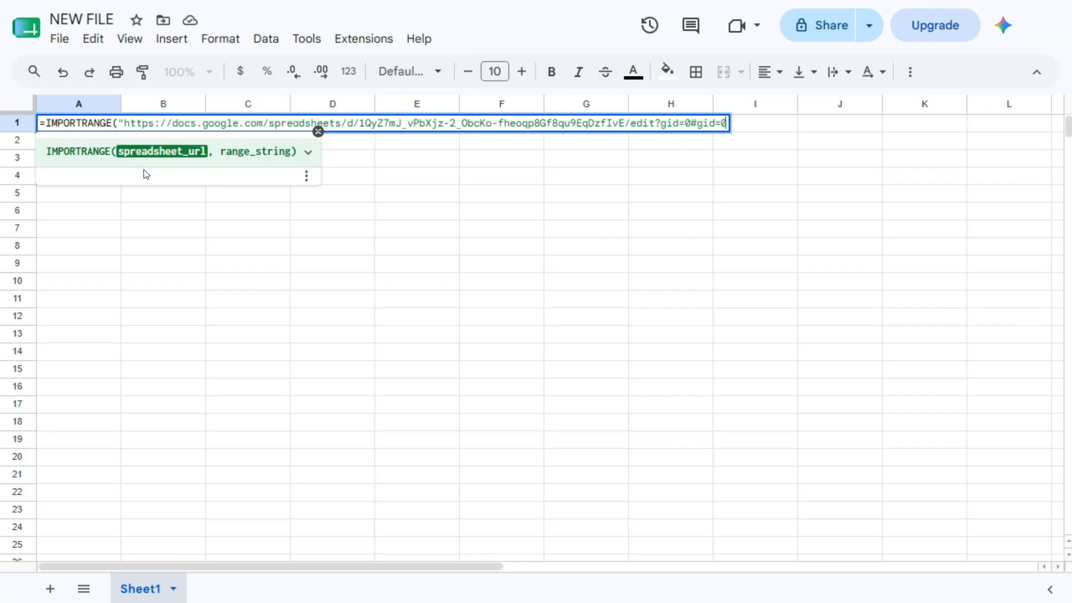
Finish the A1 formula with the range "Sheet1!A:A" and enter it
{"action": "type", "text": "\","}
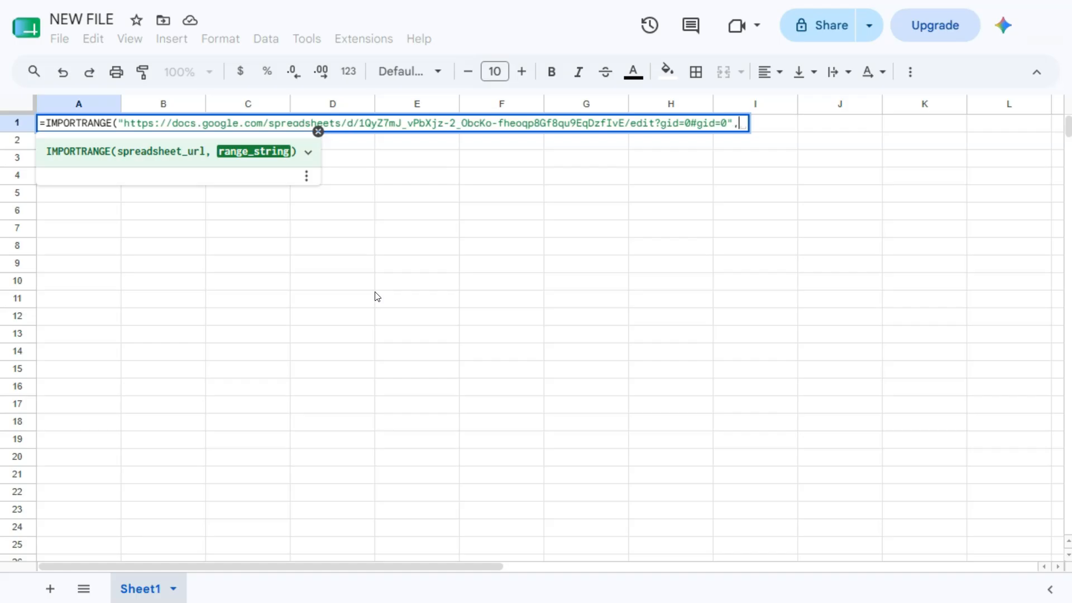
{"action": "type", "text": "\""}
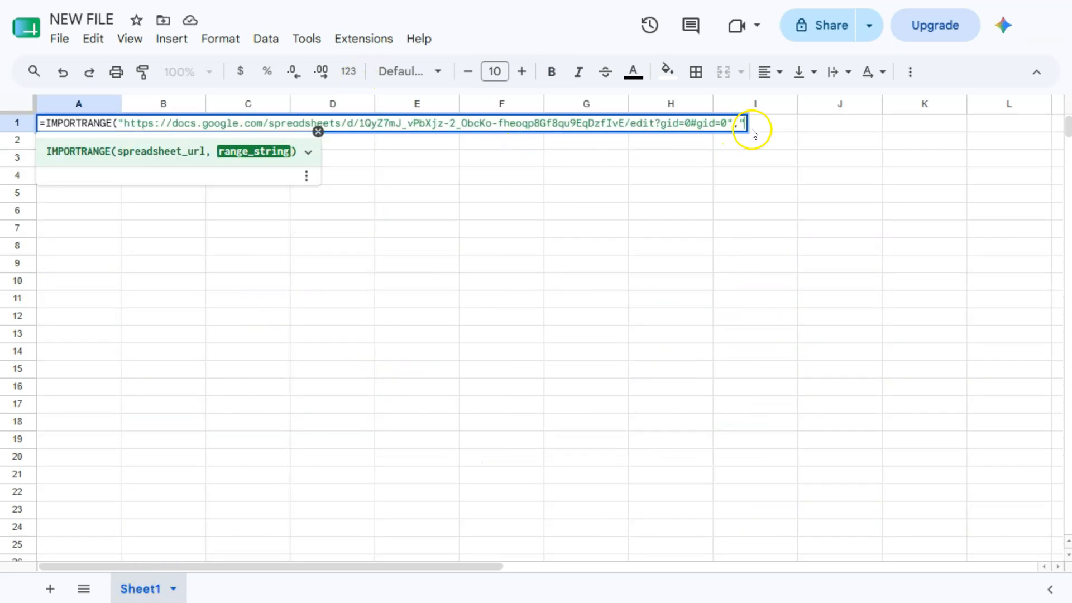
{"action": "type", "text": "SHeet1!"}
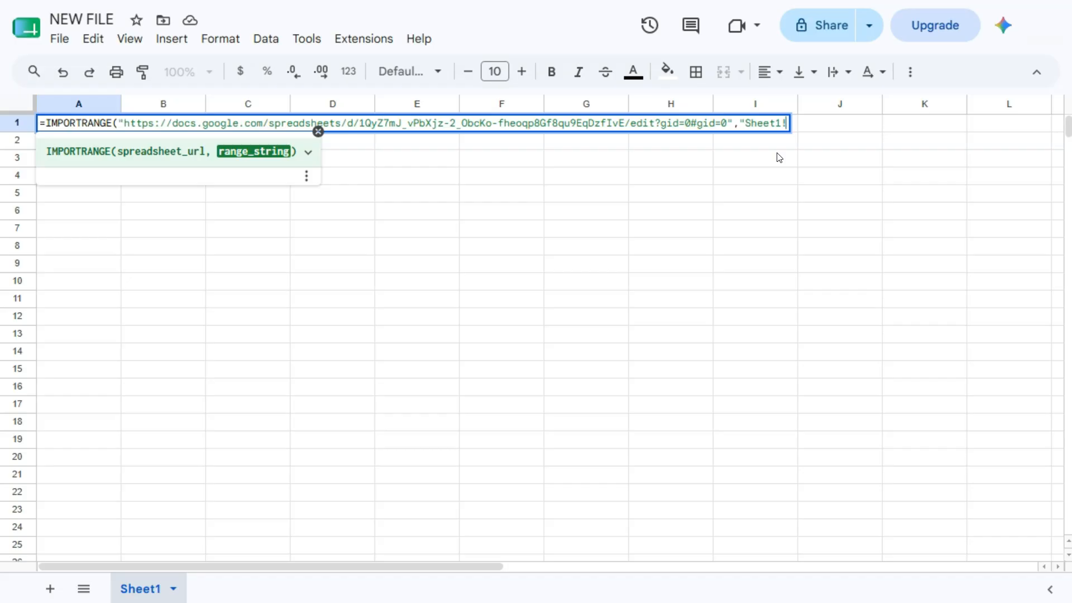
{"action": "type", "text": "A:A"}
{"action": "type", "text": "\")"}
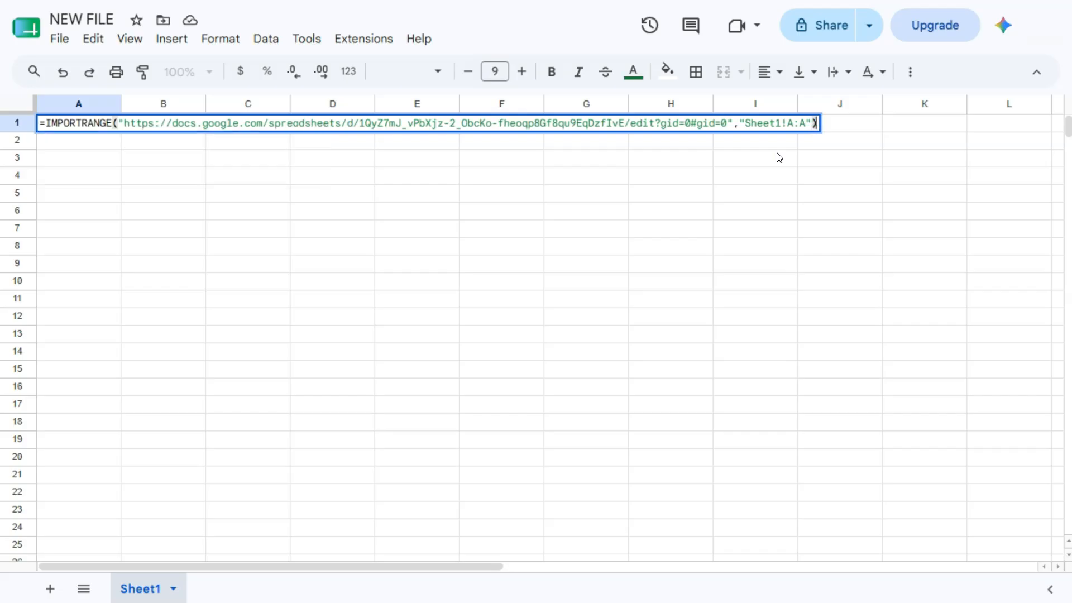
{"action": "key", "text": "Return"}
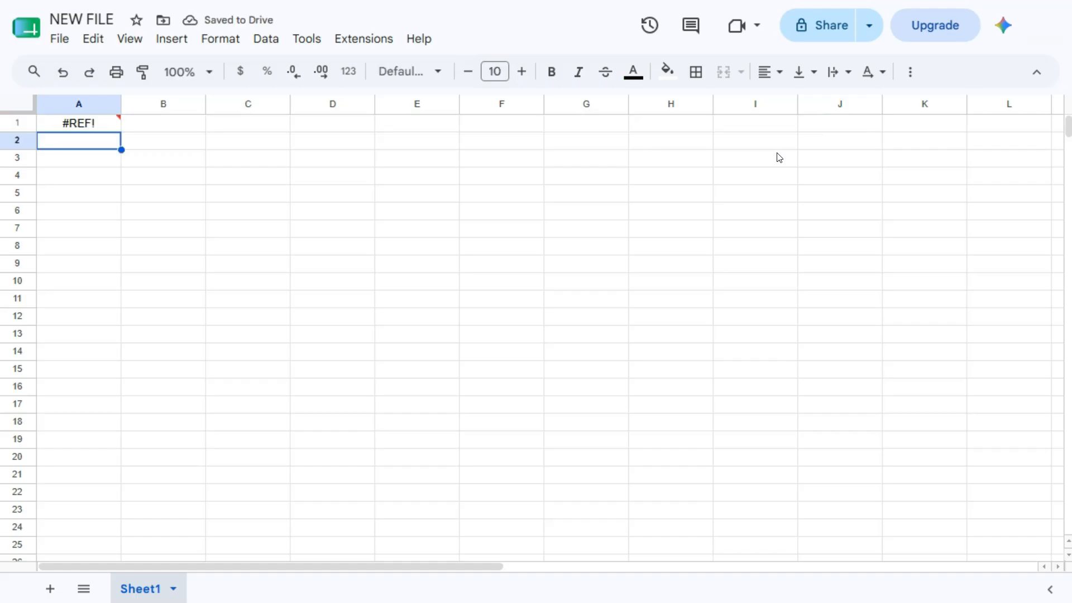
Allow access to the source spreadsheet so column A shows Order IDs like ORD-10144
{"action": "mouse_move", "coordinate": [84, 124]}
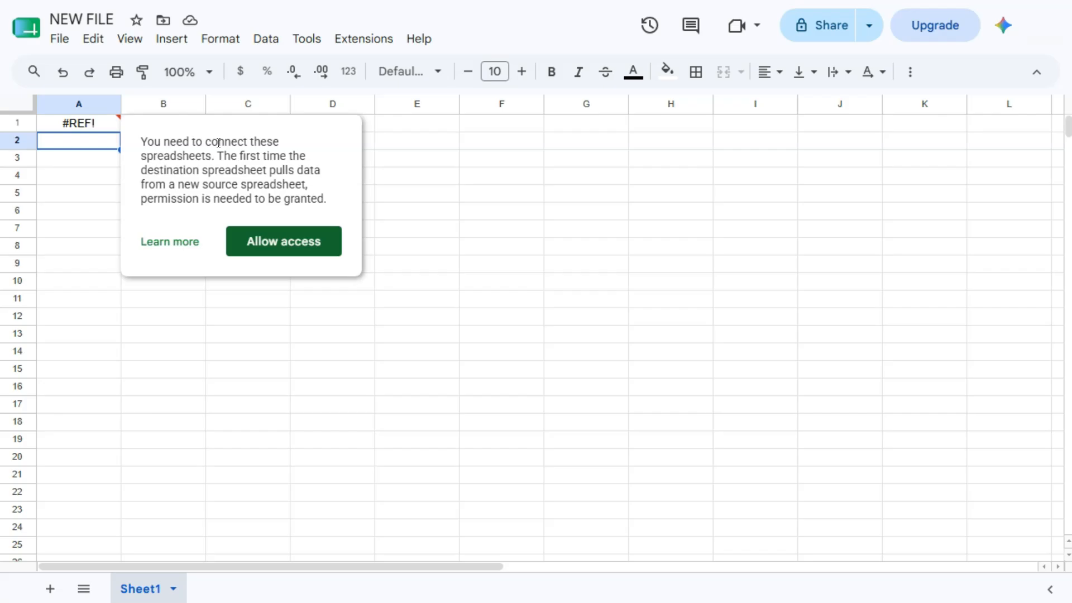
{"action": "left_click", "coordinate": [326, 241]}
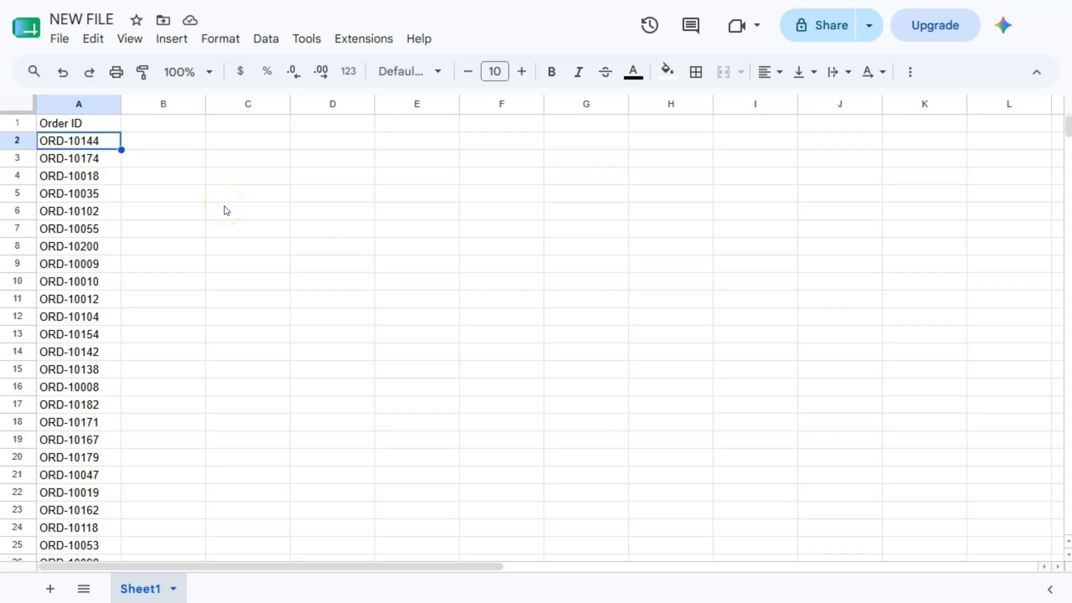
{"action": "scroll", "coordinate": [86, 257], "scroll_direction": "down", "scroll_amount": 20}
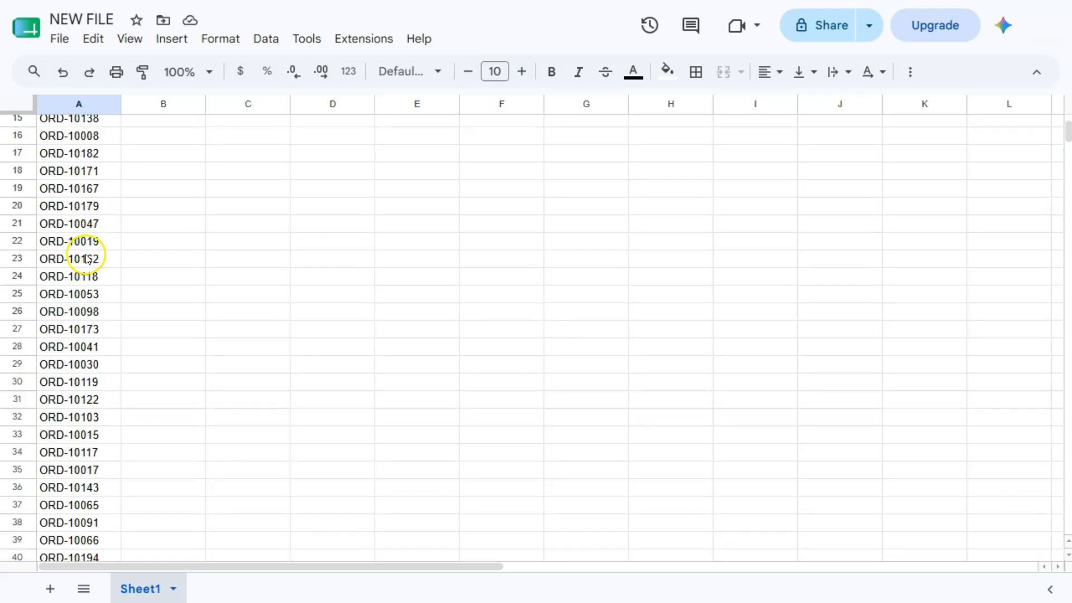
{"action": "scroll", "coordinate": [87, 265], "scroll_direction": "down", "scroll_amount": 10}
{"action": "scroll", "coordinate": [87, 265], "scroll_direction": "up", "scroll_amount": 20}
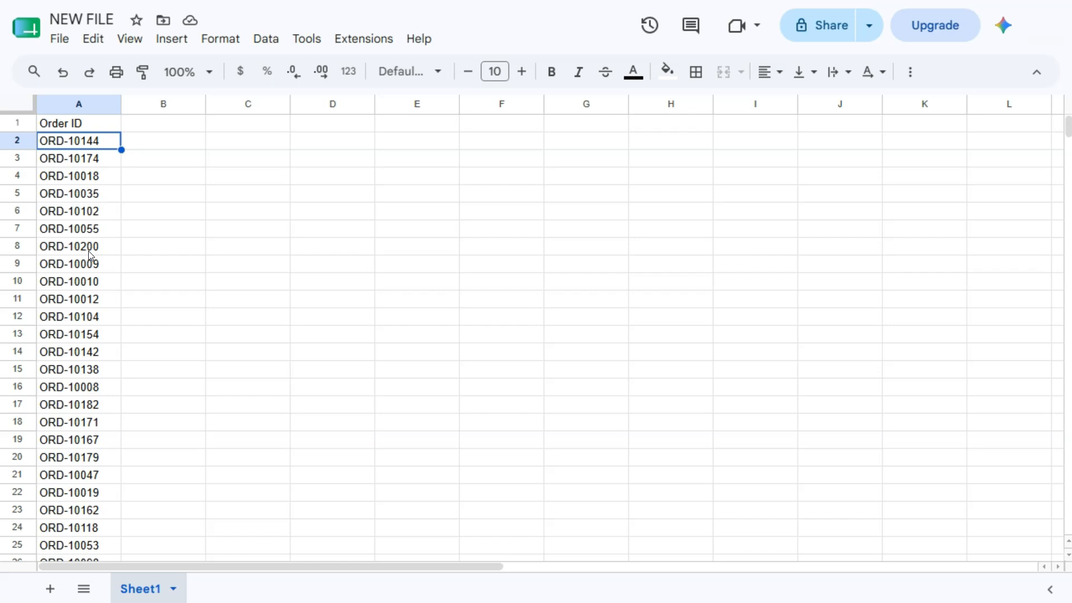
Open an opening brace before the A1 formula and append a second copy of the IMPORTRANGE call
{"action": "left_click", "coordinate": [104, 122]}
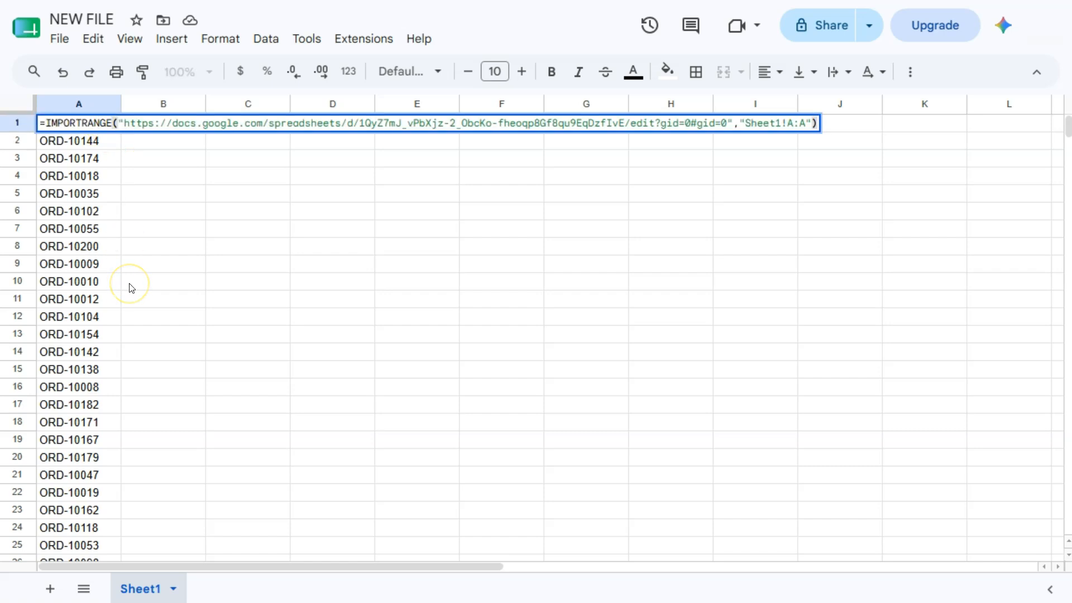
{"action": "left_click", "coordinate": [47, 124]}
{"action": "type", "text": "{"}
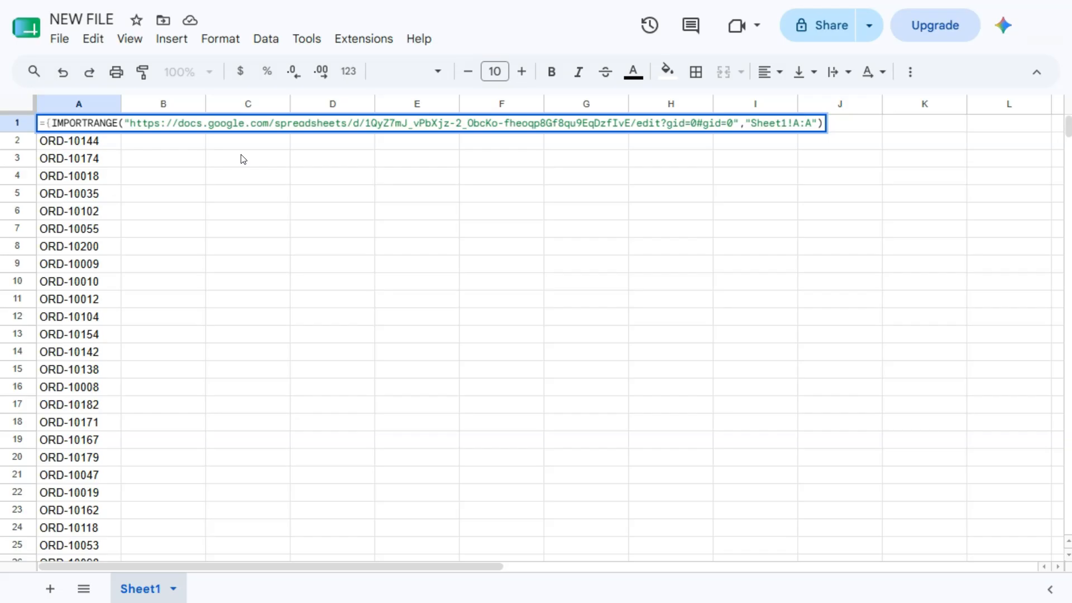
{"action": "left_click", "coordinate": [821, 123]}
{"action": "type", "text": ","}
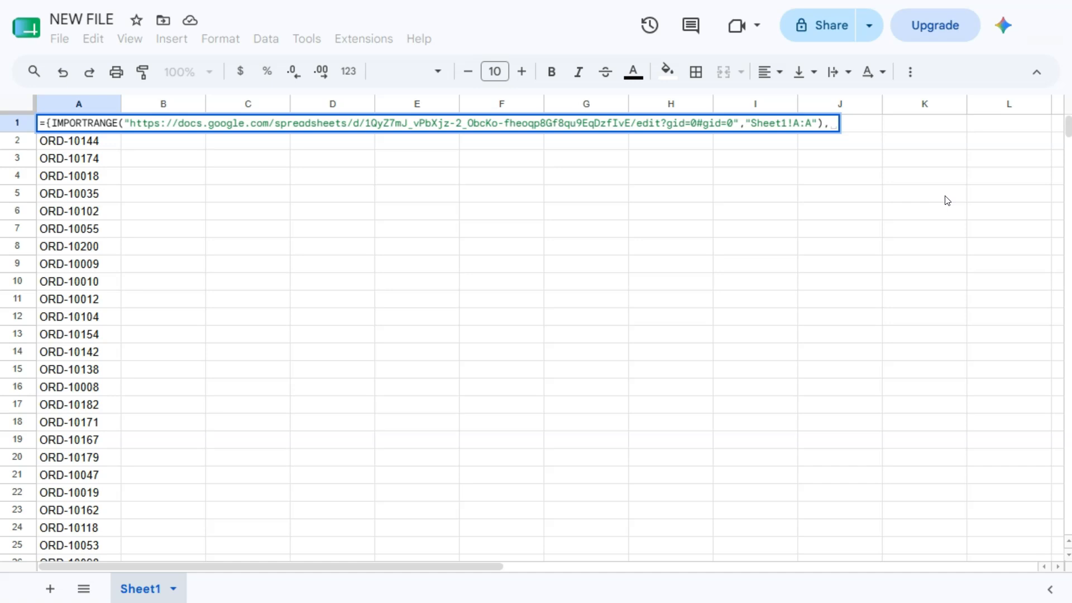
{"action": "left_click", "coordinate": [820, 126]}
{"action": "left_click_drag", "start_coordinate": [820, 126], "coordinate": [51, 123]}
{"action": "key", "text": "ctrl+c"}
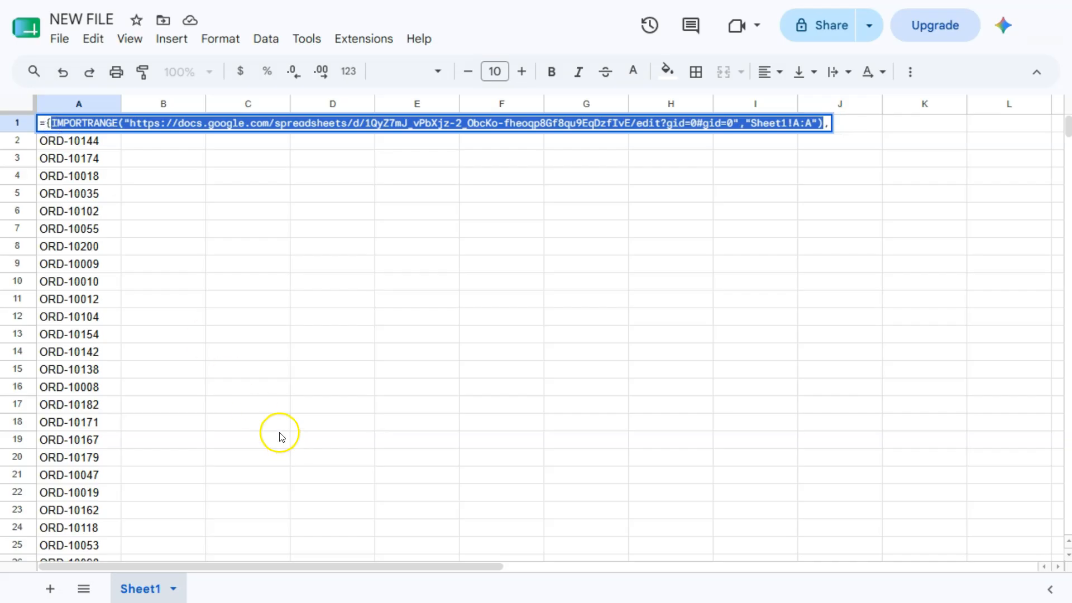
{"action": "left_click", "coordinate": [828, 125]}
{"action": "type", "text": ","}
{"action": "key", "text": "ctrl+v"}
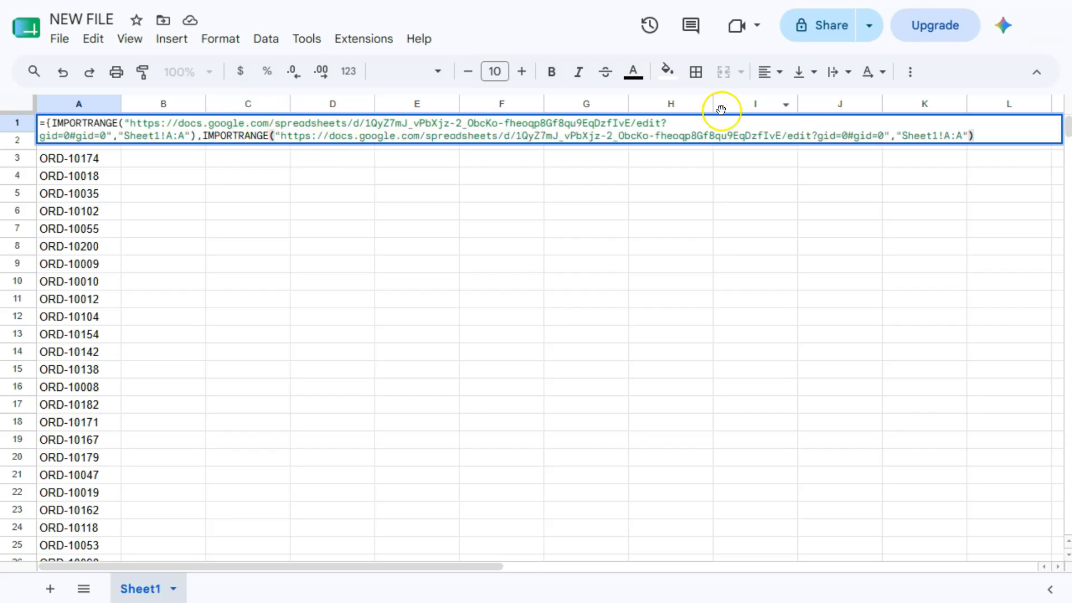
Change the second call's range to Sheet1!J:J, close the array brace and enter it
{"action": "left_click", "coordinate": [963, 132]}
{"action": "key", "text": "BackSpace"}
{"action": "key", "text": "BackSpace"}
{"action": "key", "text": "BackSpace"}
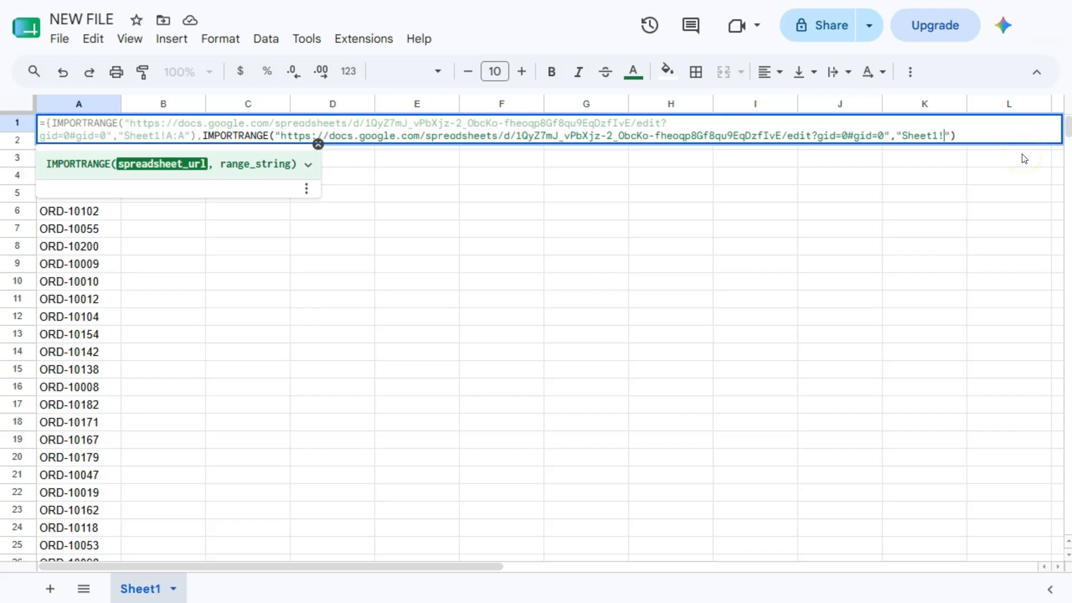
{"action": "type", "text": "J:J"}
{"action": "key", "text": "Right"}
{"action": "key", "text": "Right"}
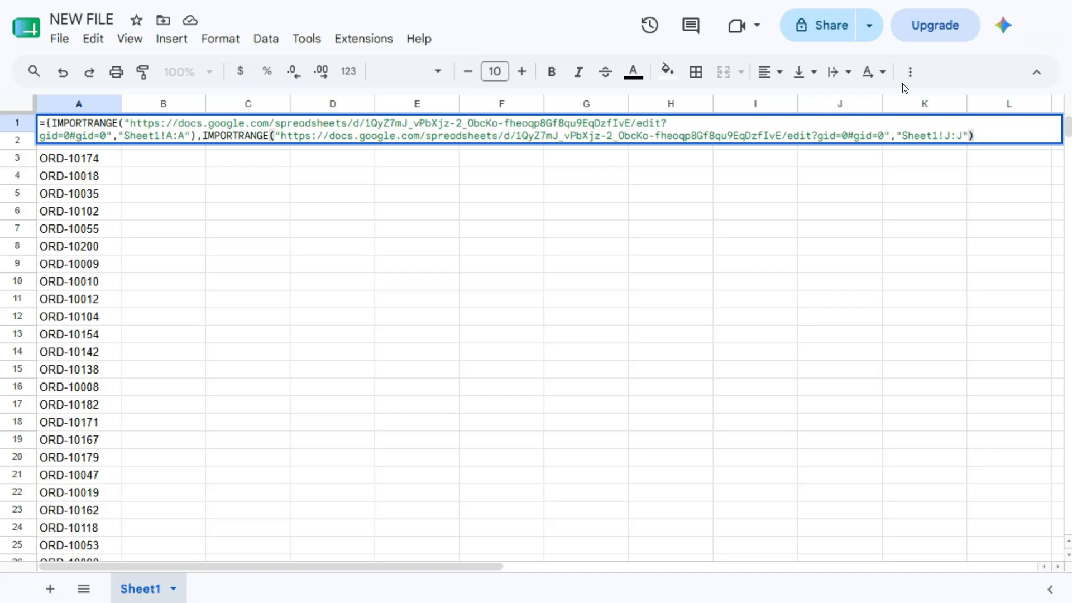
{"action": "type", "text": "}"}
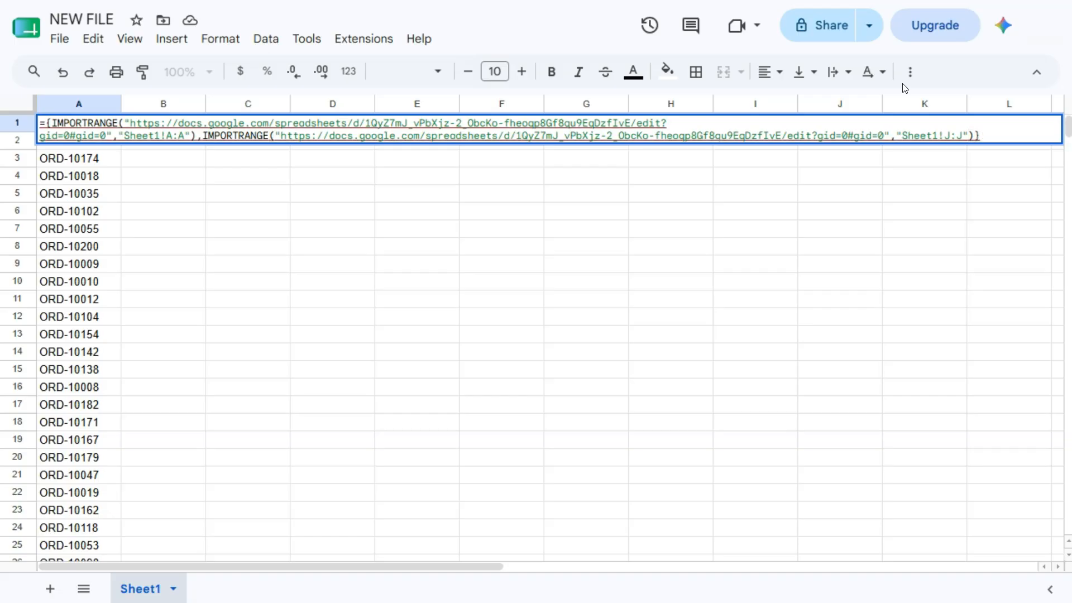
{"action": "key", "text": "Return"}
{"action": "key", "text": "ctrl+z"}
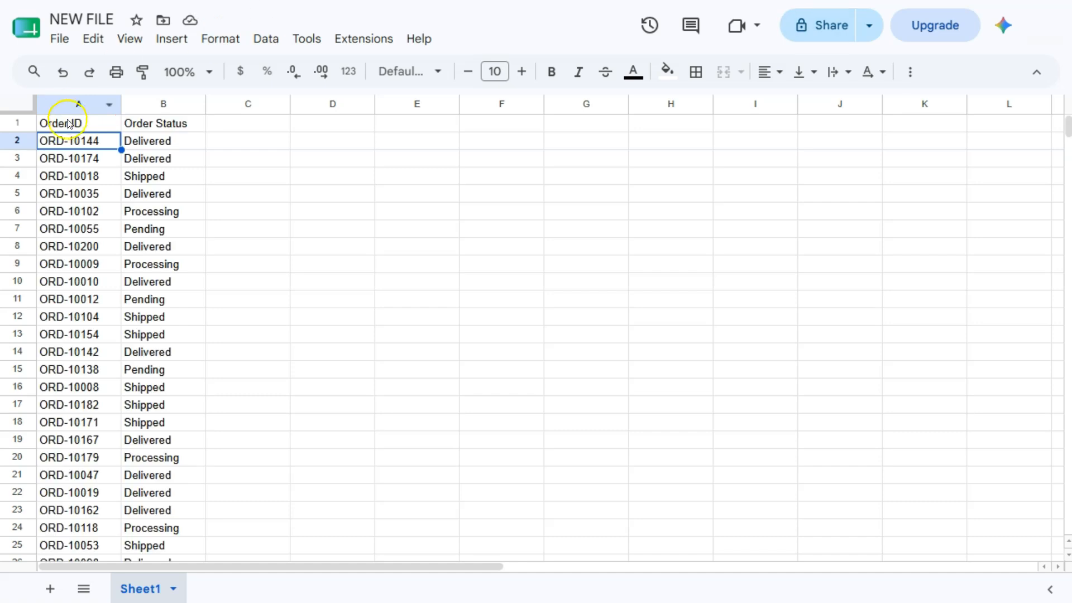
Select the imported Order ID and Order Status columns to review them, then deselect
{"action": "left_click", "coordinate": [74, 105]}
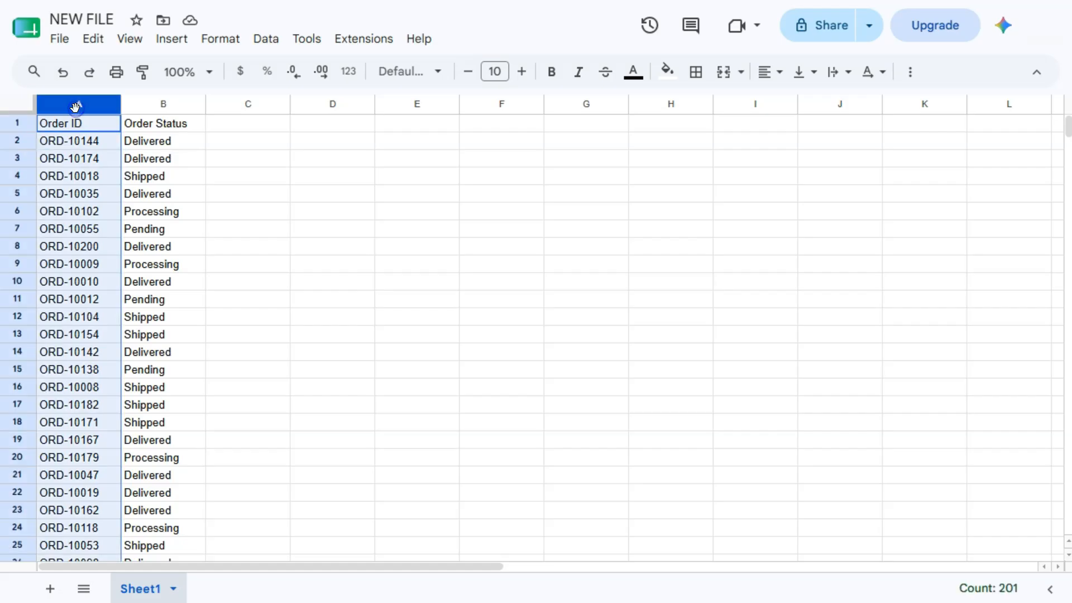
{"action": "left_click", "coordinate": [156, 106]}
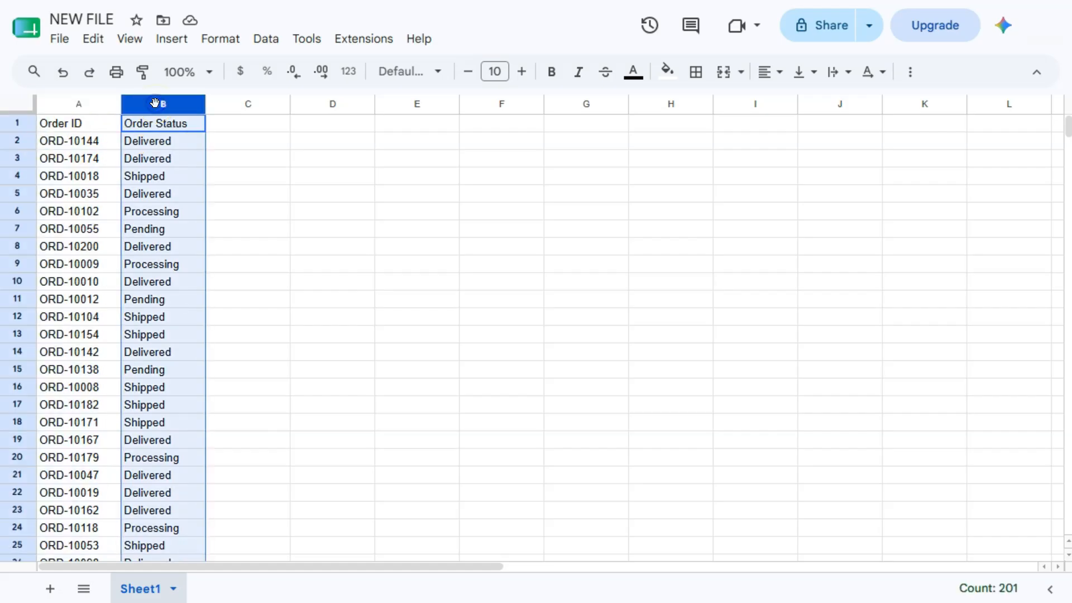
{"action": "left_click", "coordinate": [103, 125]}
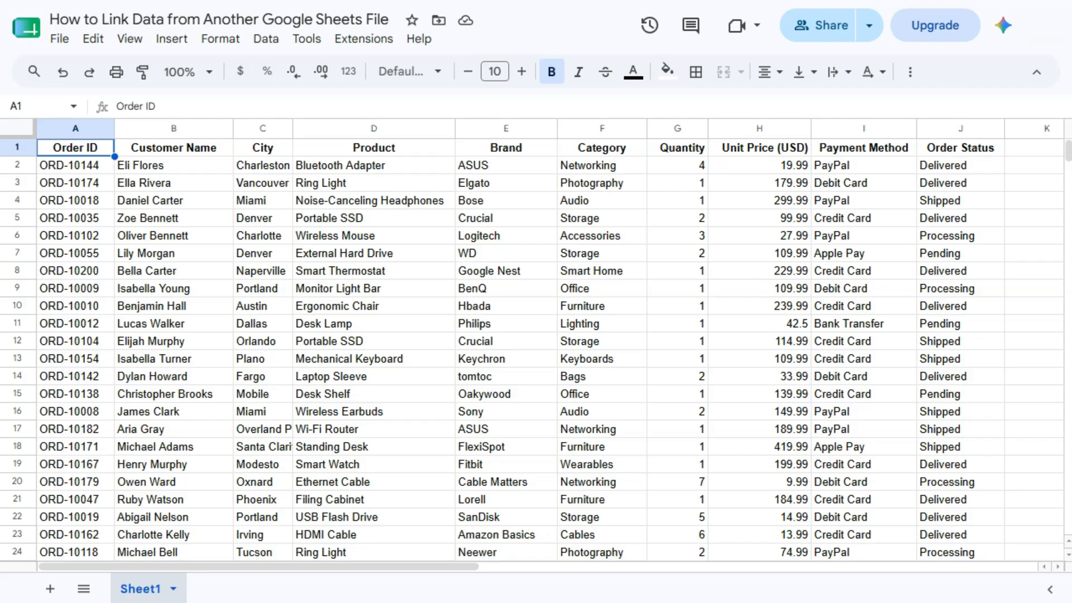
Change the first order ID in A2 of the source to ORD-10000
{"action": "double_click", "coordinate": [98, 166]}
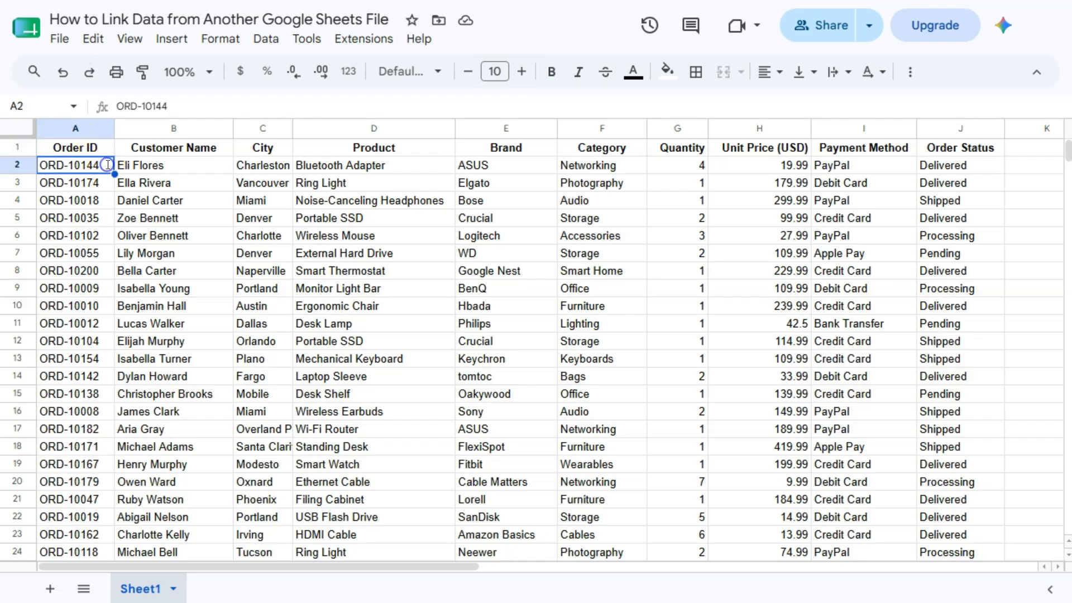
{"action": "key", "text": "BackSpace"}
{"action": "key", "text": "BackSpace"}
{"action": "key", "text": "BackSpace"}
{"action": "type", "text": "000"}
{"action": "key", "text": "Return"}
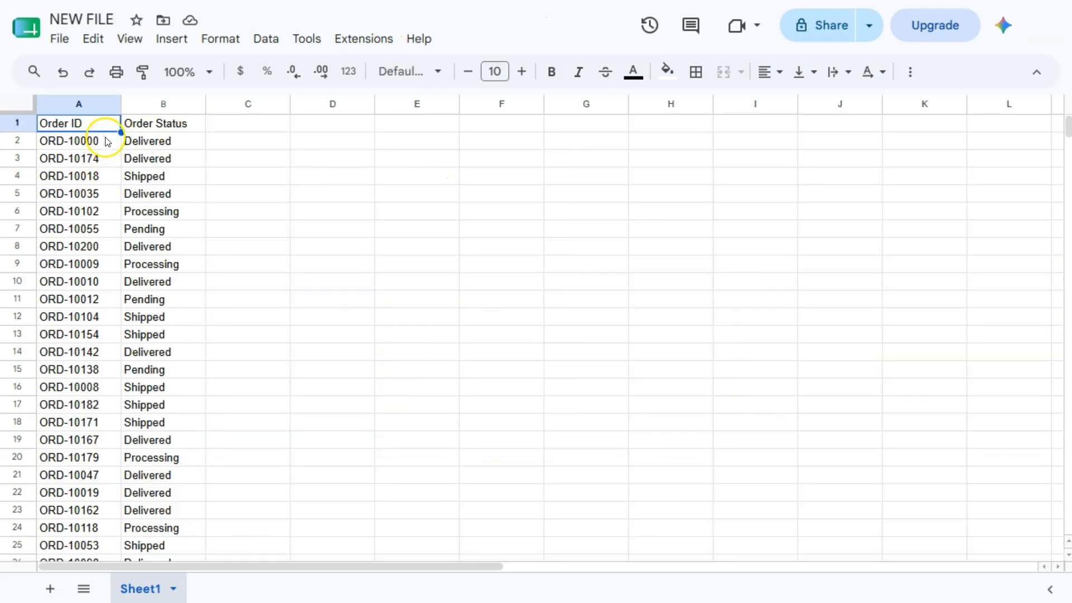
{"action": "left_click", "coordinate": [147, 141]}
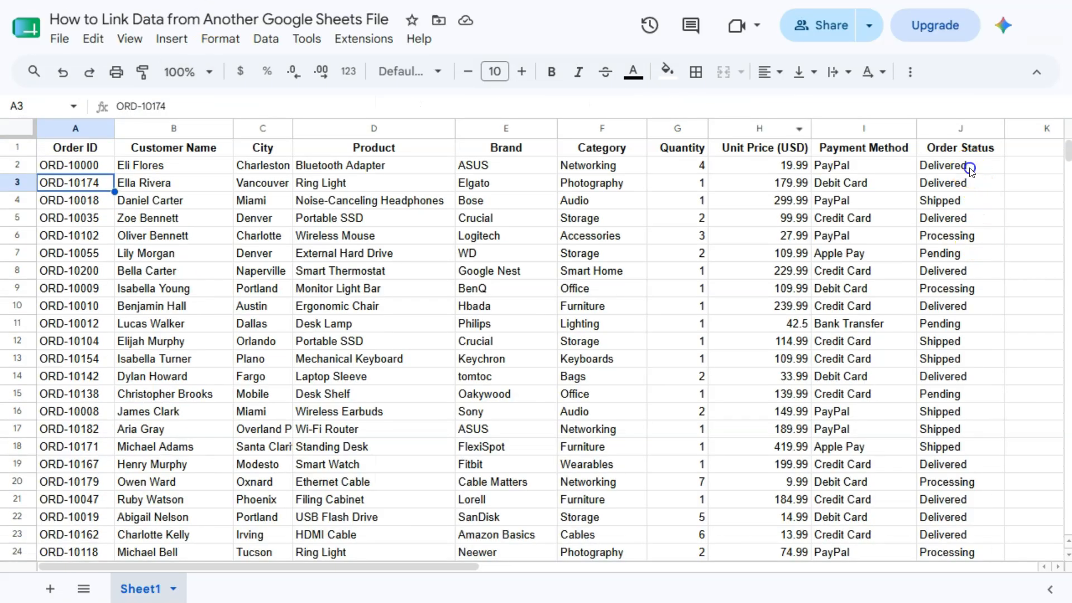
Change the first order's status in J2 from Delivered to Shipped and verify the imported rows
{"action": "double_click", "coordinate": [970, 169]}
{"action": "double_click", "coordinate": [970, 169]}
{"action": "type", "text": "Shipped"}
{"action": "key", "text": "Return"}
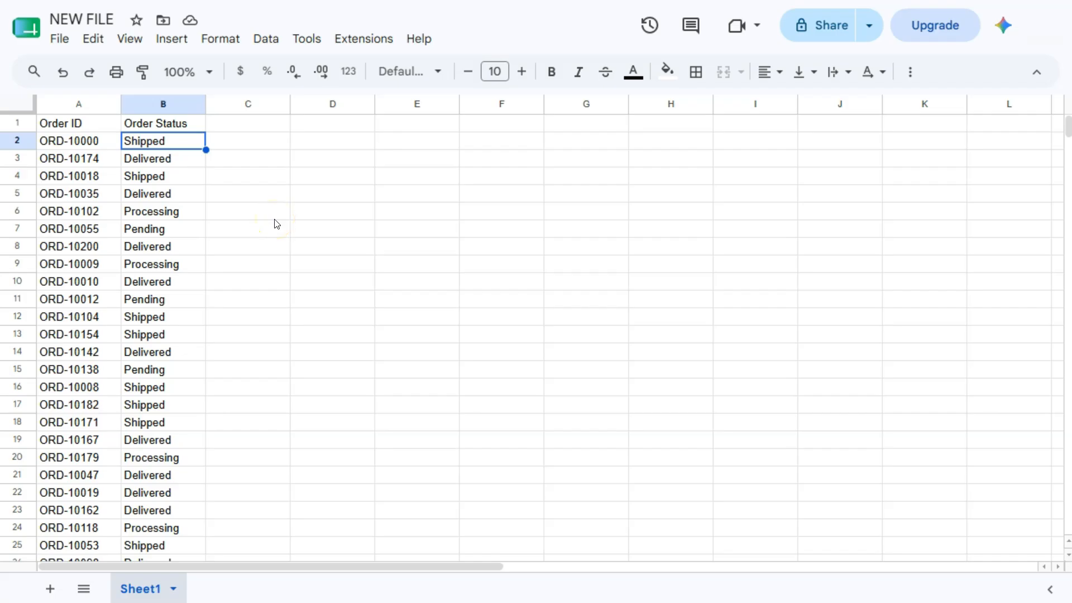
{"action": "left_click_drag", "start_coordinate": [72, 141], "coordinate": [161, 407]}
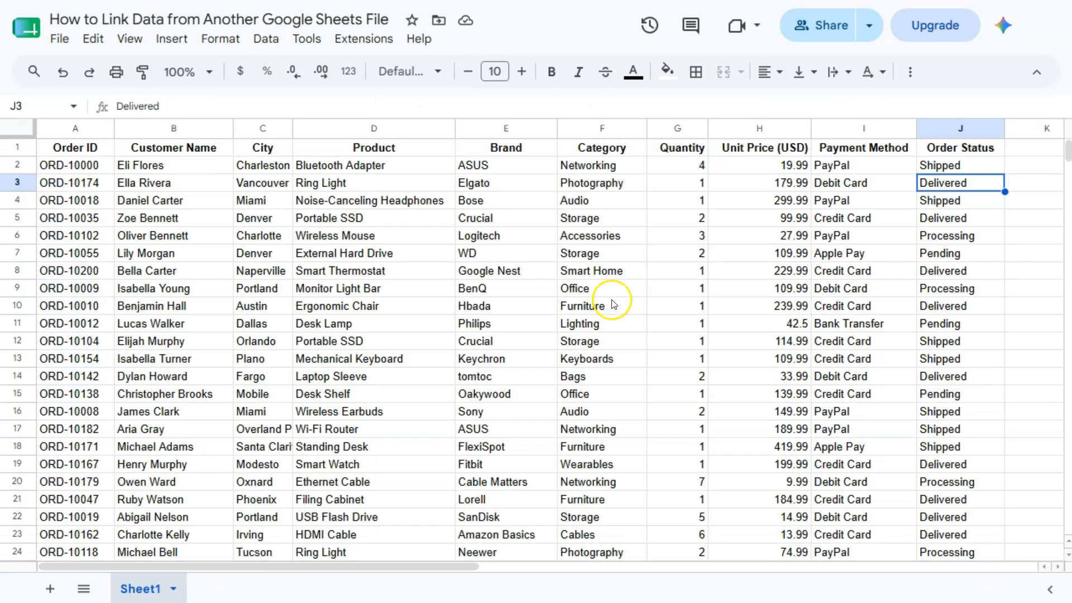
{"action": "left_click", "coordinate": [669, 336]}
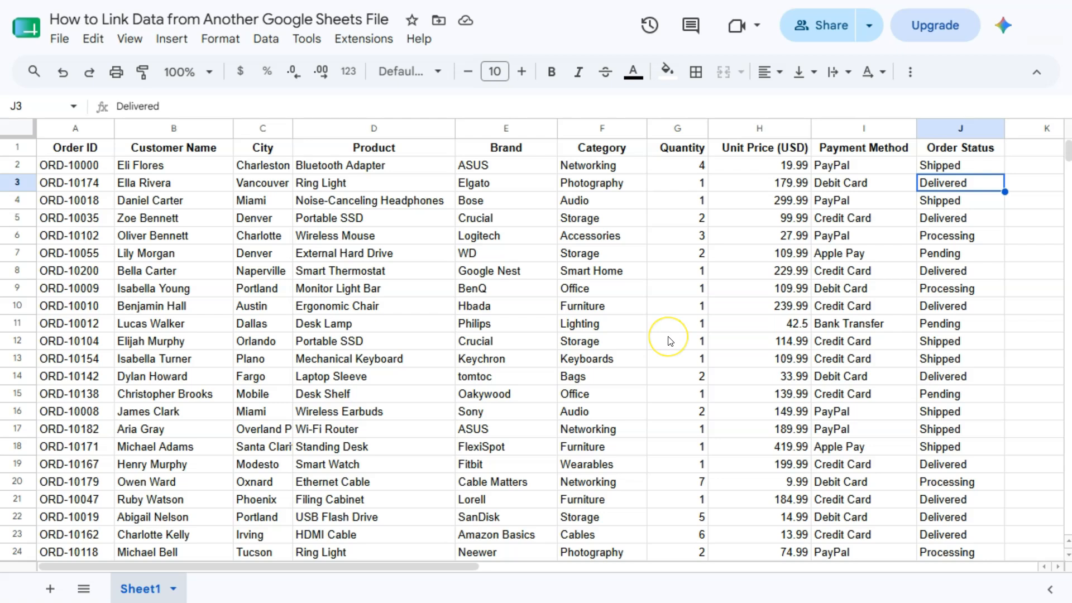